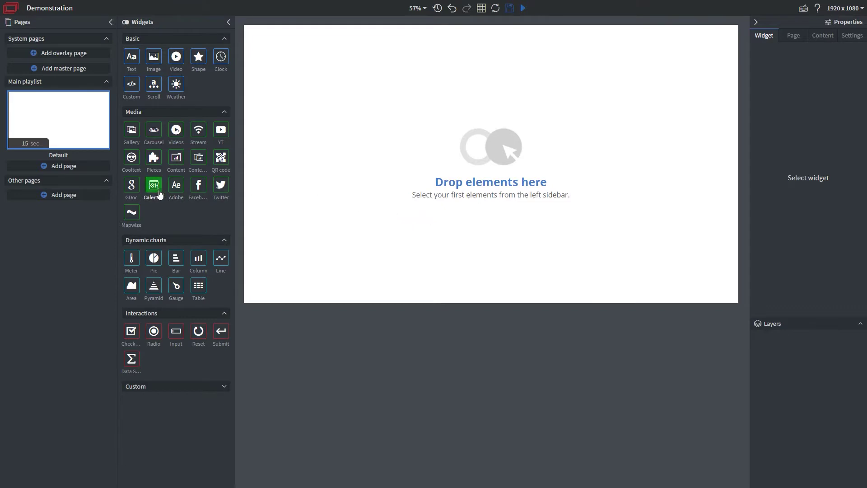
Drag a Google Calendar widget from the Media widgets onto the blank canvas.
left_click_drag(157, 194, 485, 150)
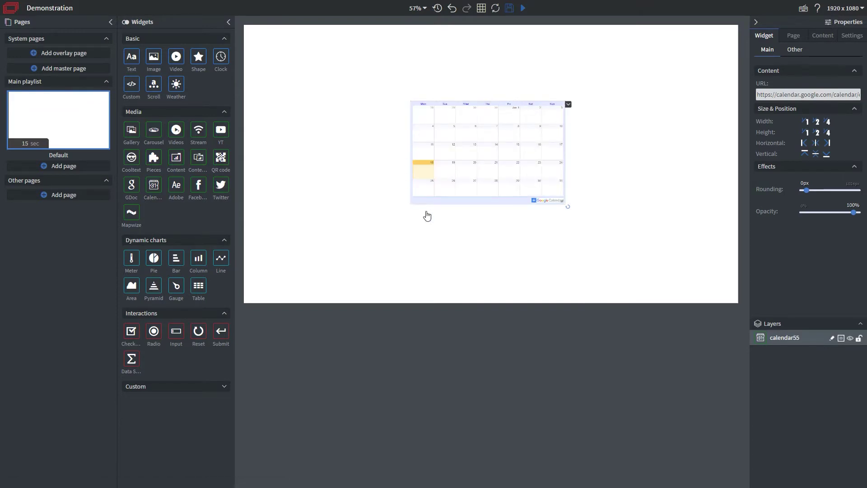
Stretch the calendar to full width and height, aligned left and top.
left_click(805, 122)
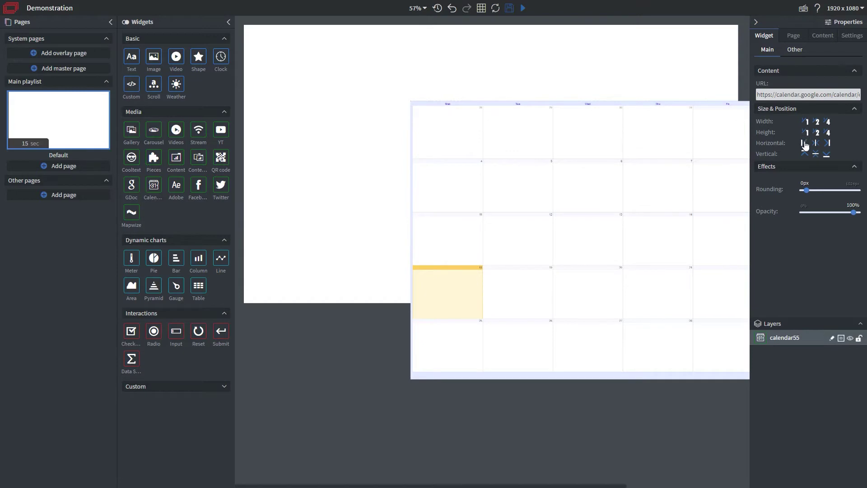
left_click(805, 143)
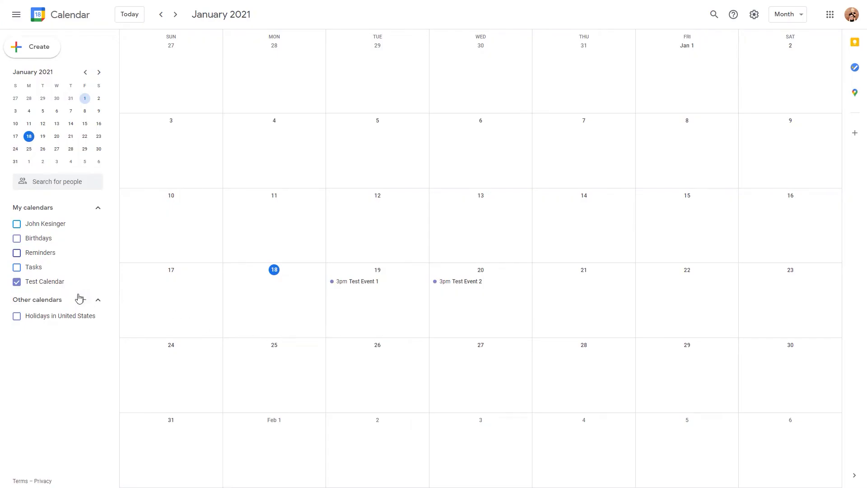
mouse_move(44, 280)
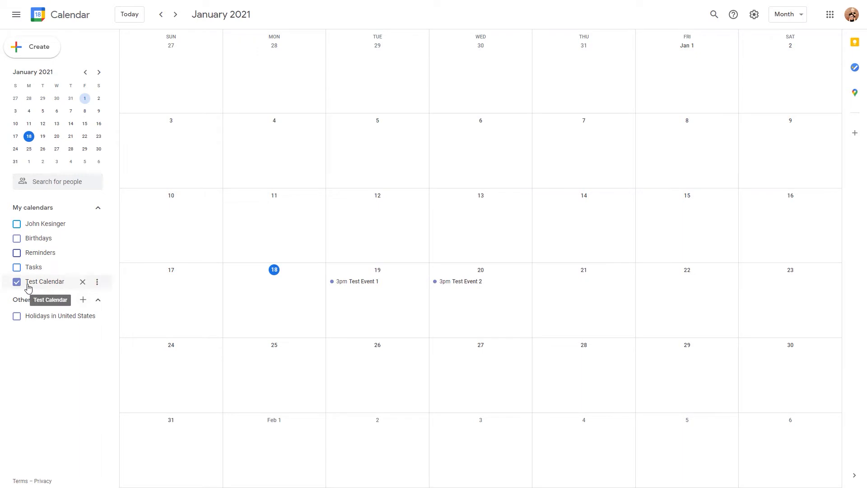
Go to Test Calendar's Settings and sharing, Integrate calendar section.
left_click(98, 283)
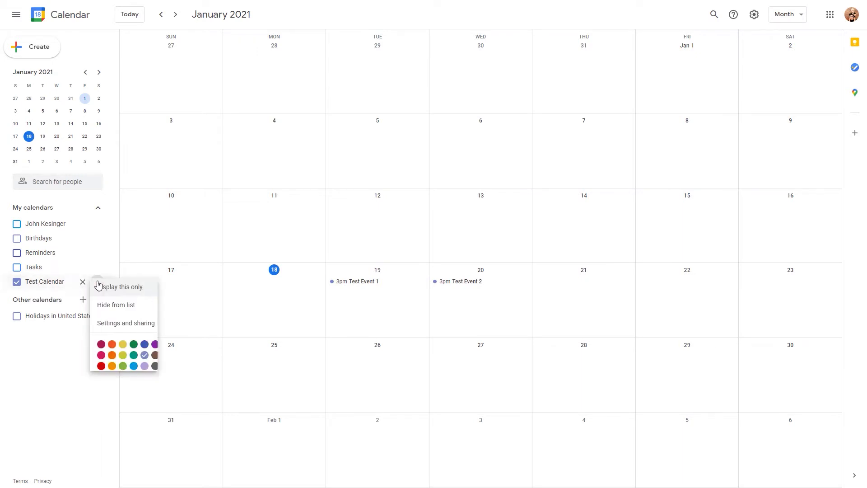
left_click(106, 325)
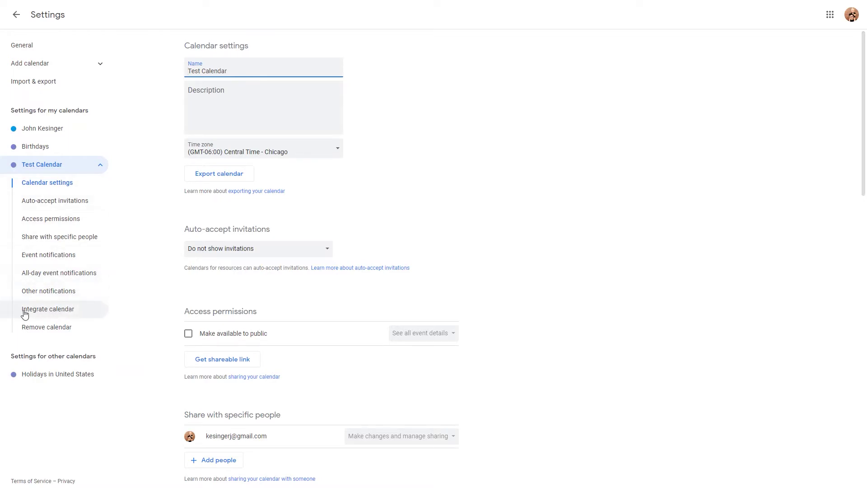
left_click(70, 310)
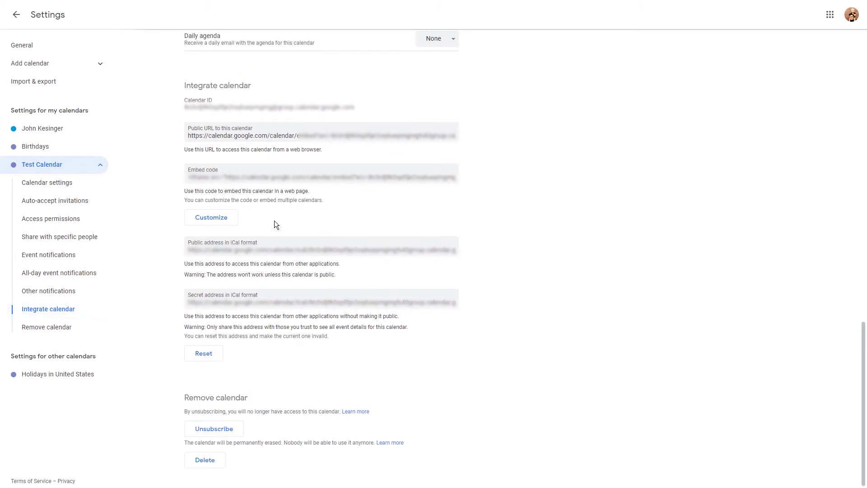
Copy Test Calendar's public URL to the clipboard.
left_click(189, 136)
right_click(207, 138)
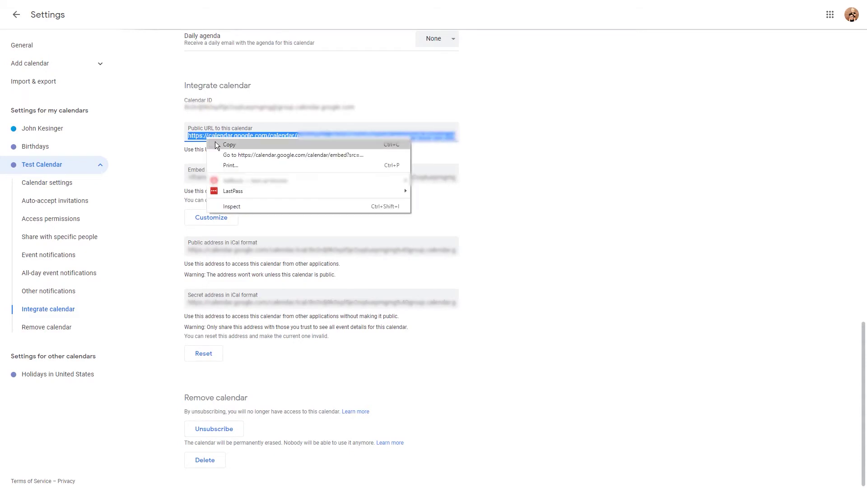
left_click(214, 143)
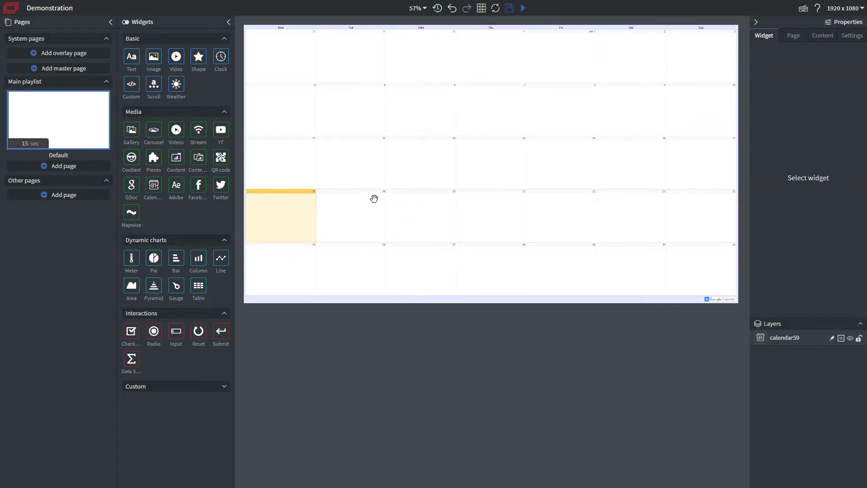
Replace the widget's URL with the copied Test Calendar public URL.
left_click(573, 227)
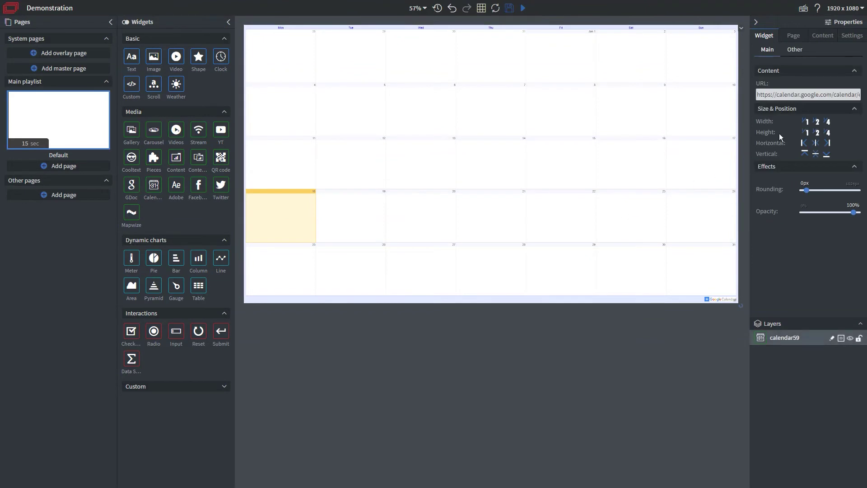
left_click(823, 94)
key("ctrl+a")
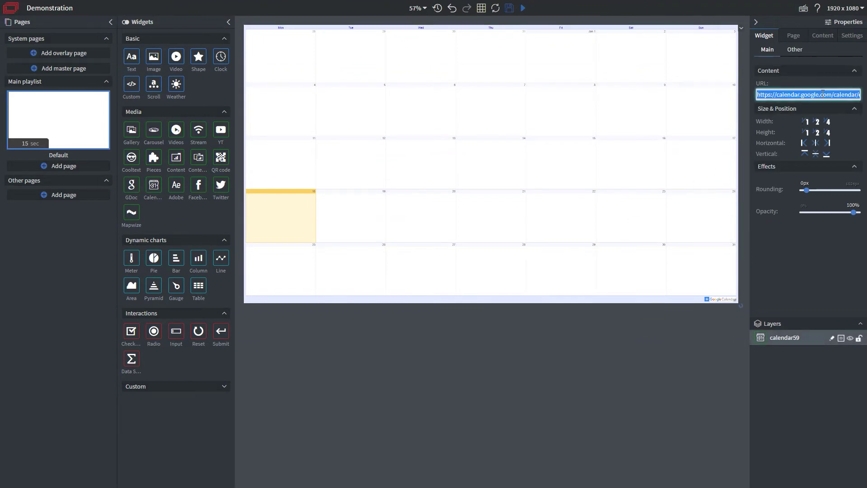
key("ctrl+v")
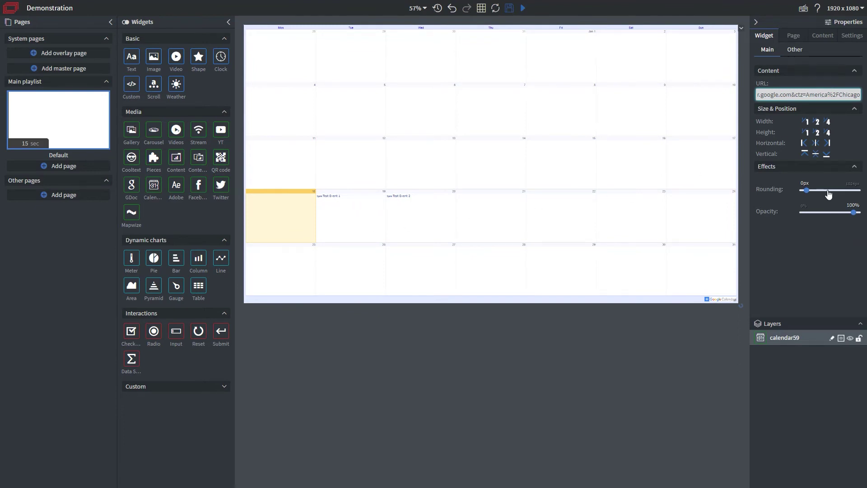
Try 11px rounding and lower opacity, then return both to defaults.
mouse_move(813, 194)
left_mouse_down()
mouse_move(824, 194)
mouse_move(805, 193)
left_mouse_up()
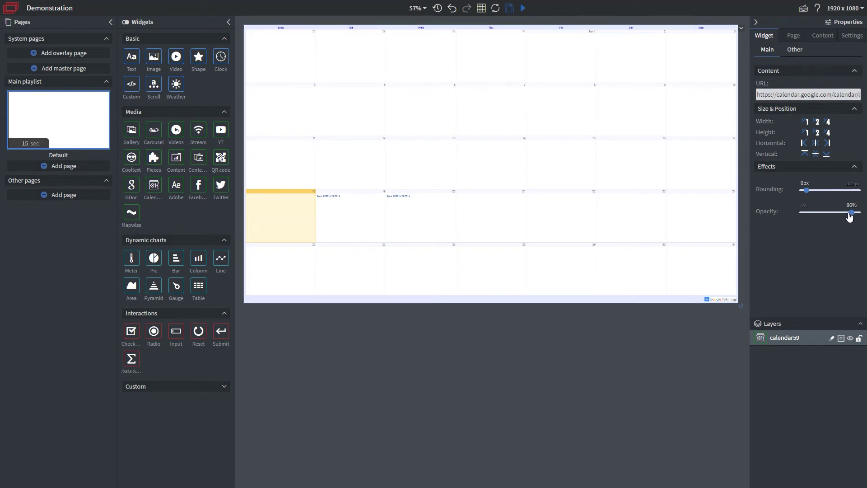
mouse_move(853, 213)
left_mouse_down()
mouse_move(829, 215)
mouse_move(855, 213)
left_mouse_up()
In Behaviour, leave Show title off and enable Show date and Navigation.
left_click(795, 54)
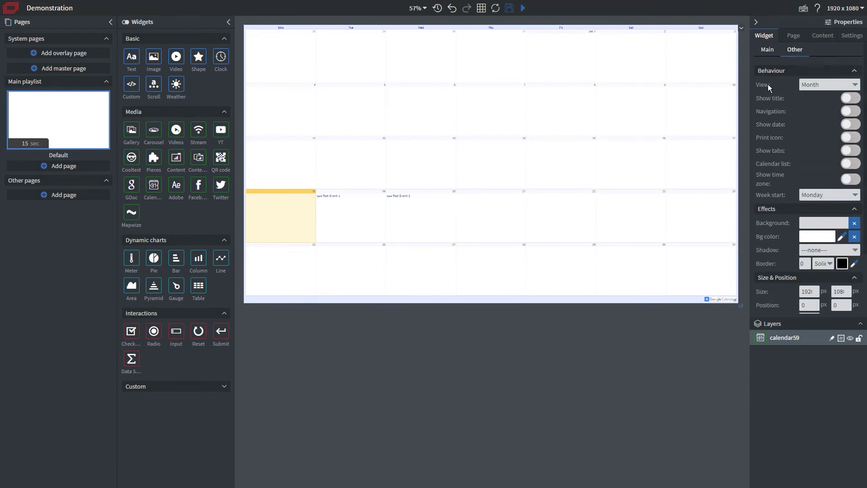
left_click(848, 99)
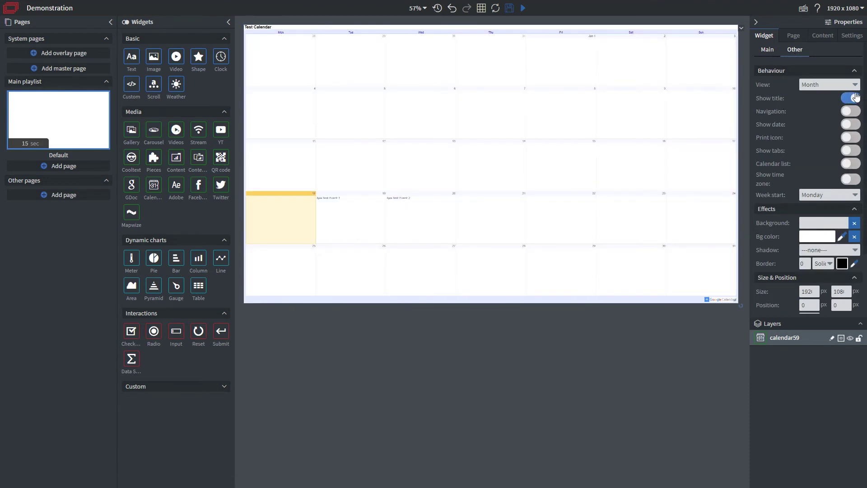
left_click(856, 97)
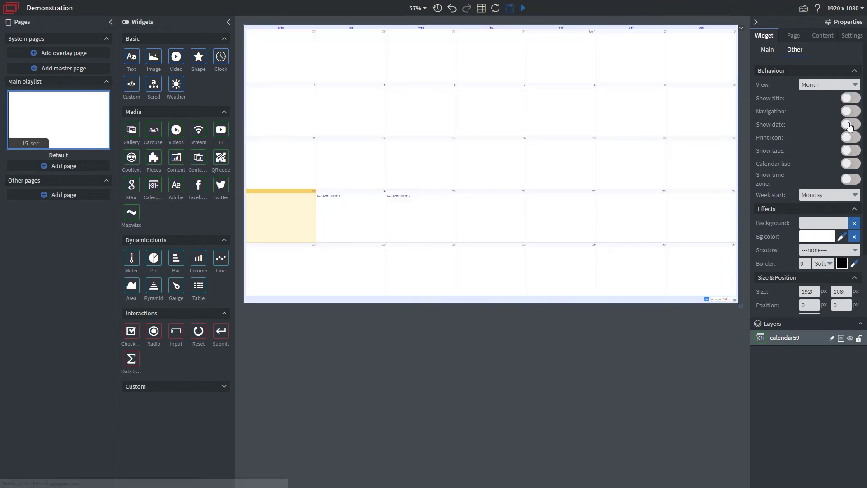
left_click(851, 122)
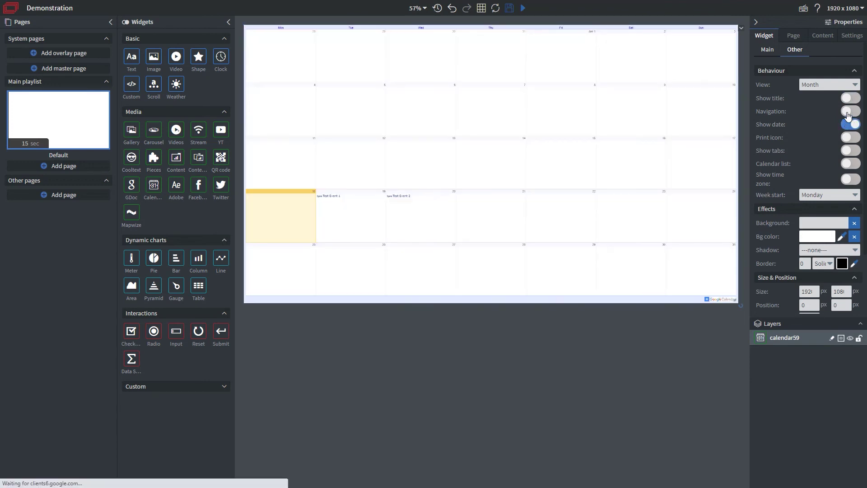
left_click(851, 112)
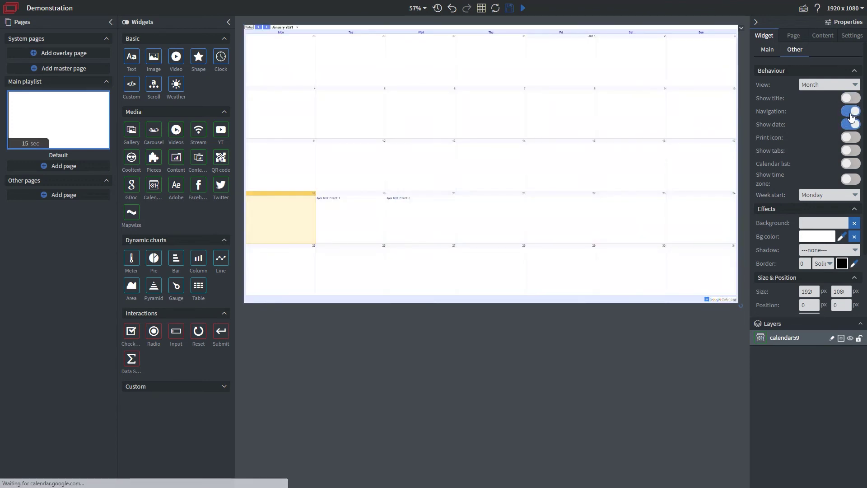
Enable Print icon, Show tabs, Calendar list and Show time zone.
left_click(849, 137)
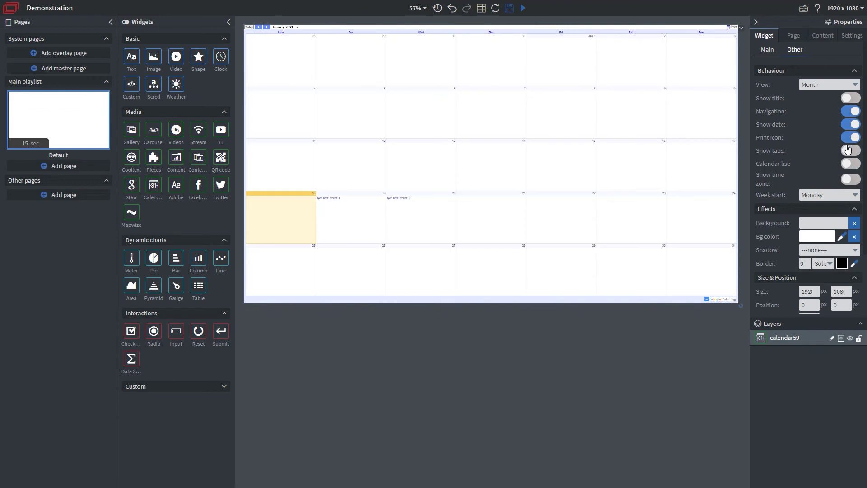
left_click(848, 150)
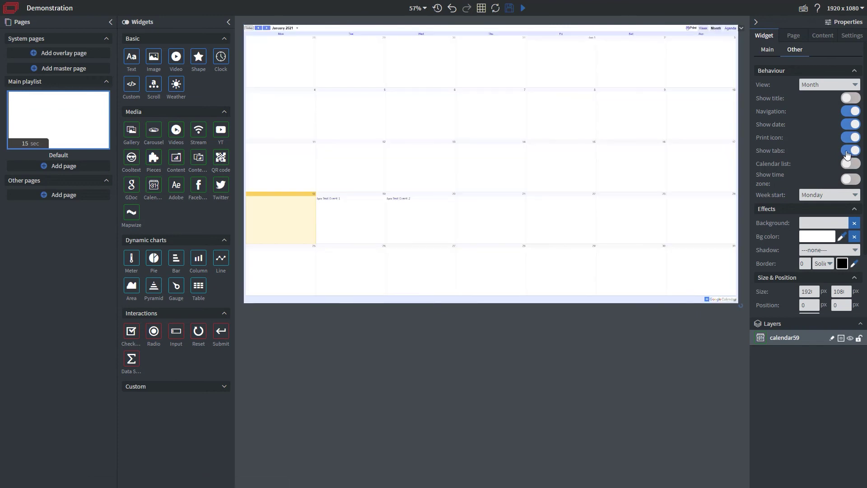
left_click(849, 165)
left_click(849, 180)
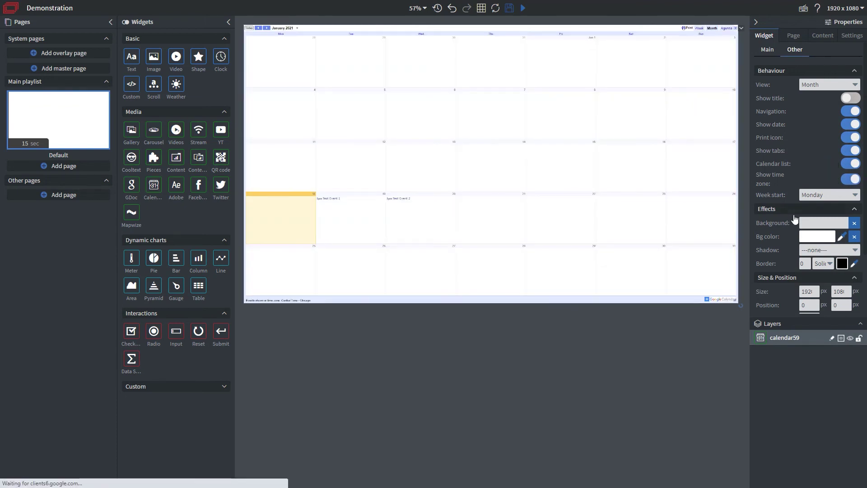